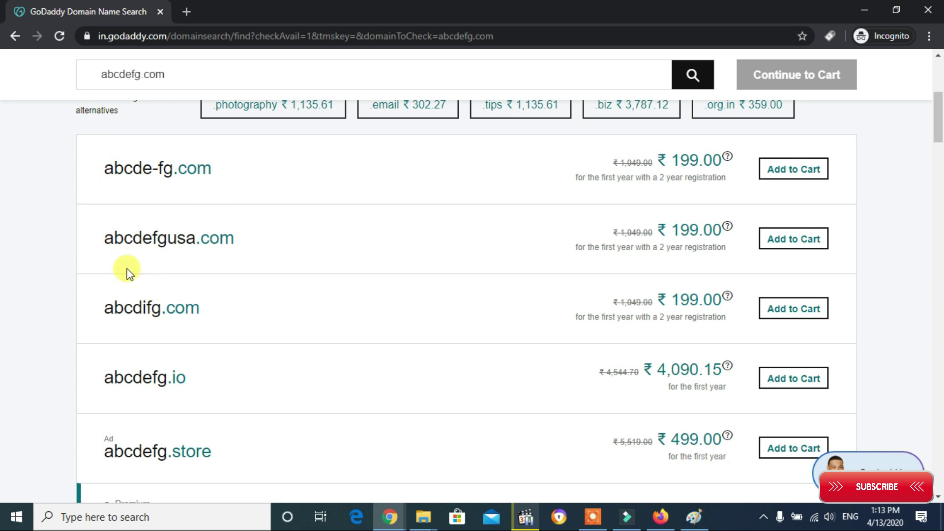
Step: Add the domain abcdefgusa.com from the search results to the cart and continue to the cart
double_click(103, 238)
click(102, 239)
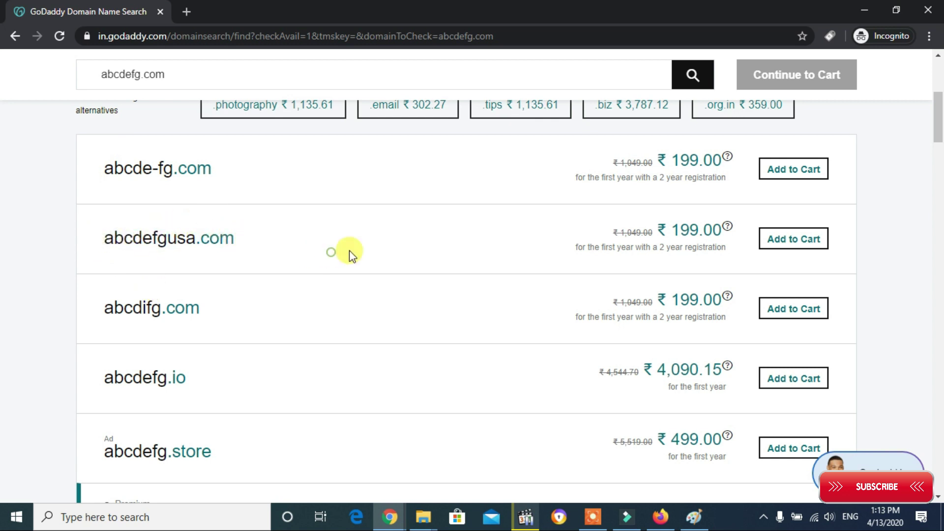
click(789, 239)
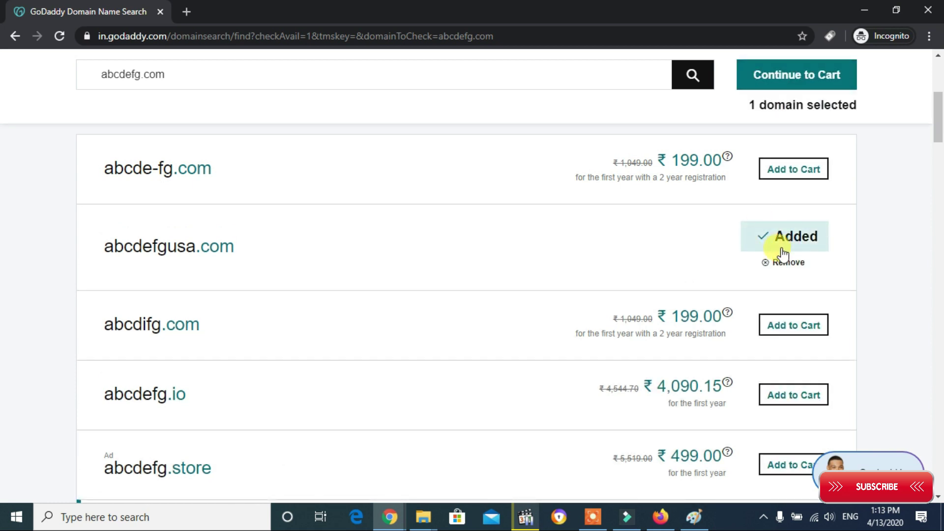
click(799, 77)
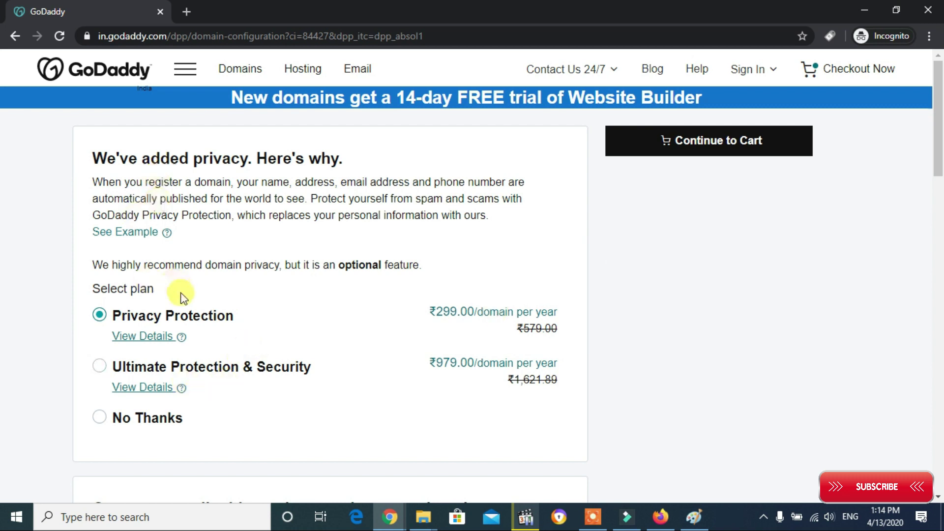
Step: Review the privacy, email and Linux web hosting add-on offers, and continue to the checkout cart
scroll(186, 302, down, 1)
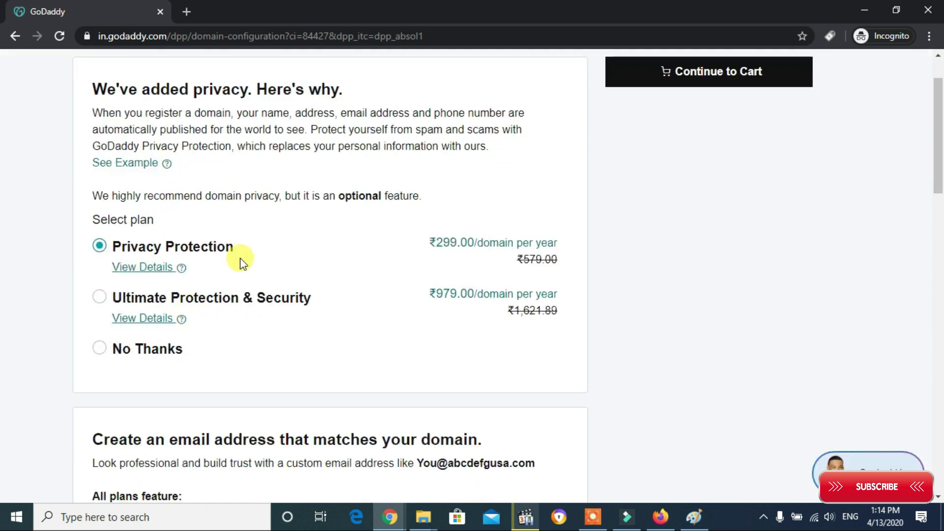
scroll(220, 336, down, 8)
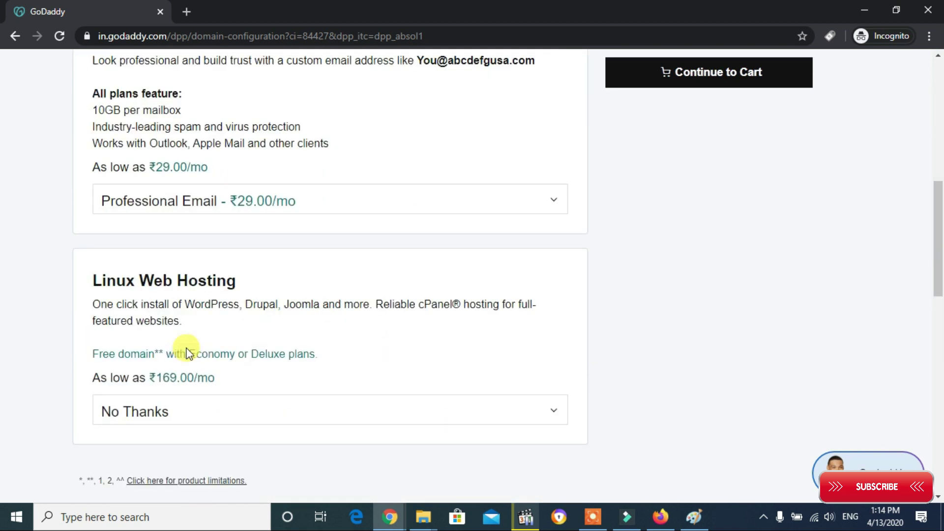
scroll(187, 351, down, 4)
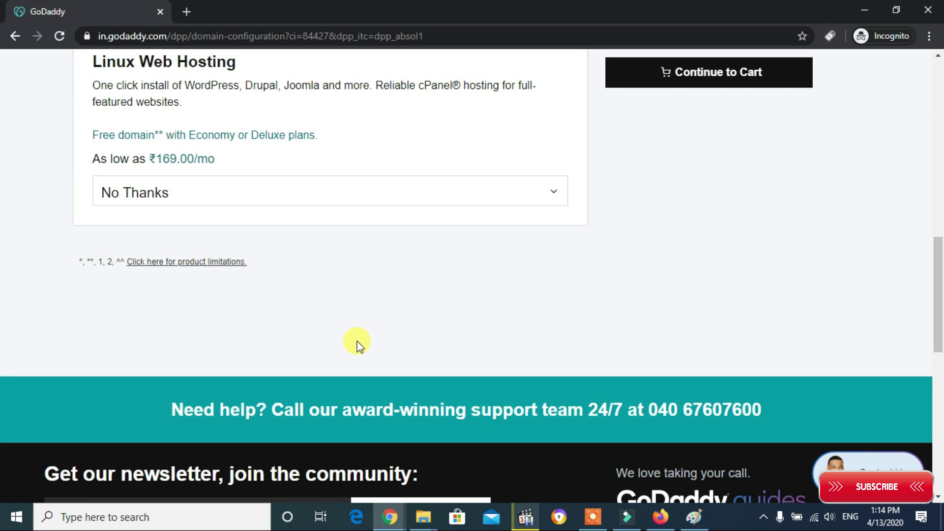
scroll(357, 346, up, 4)
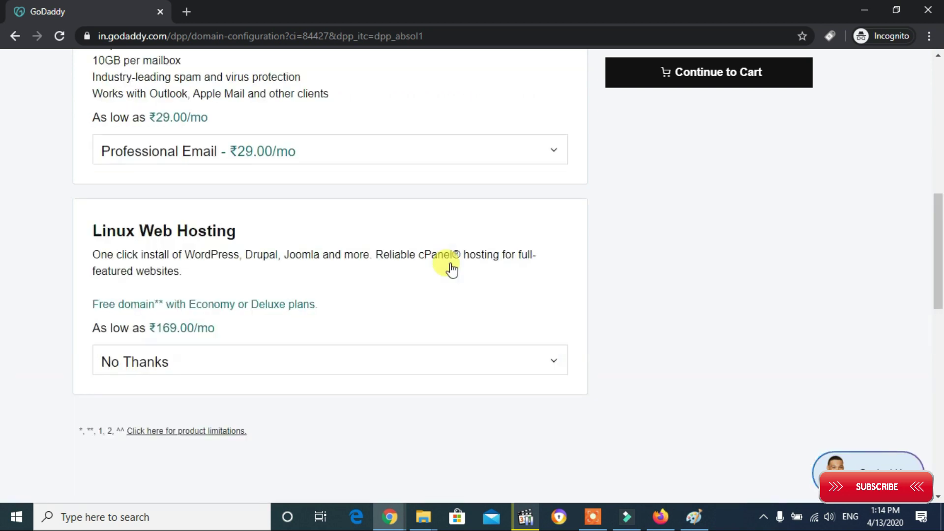
click(702, 73)
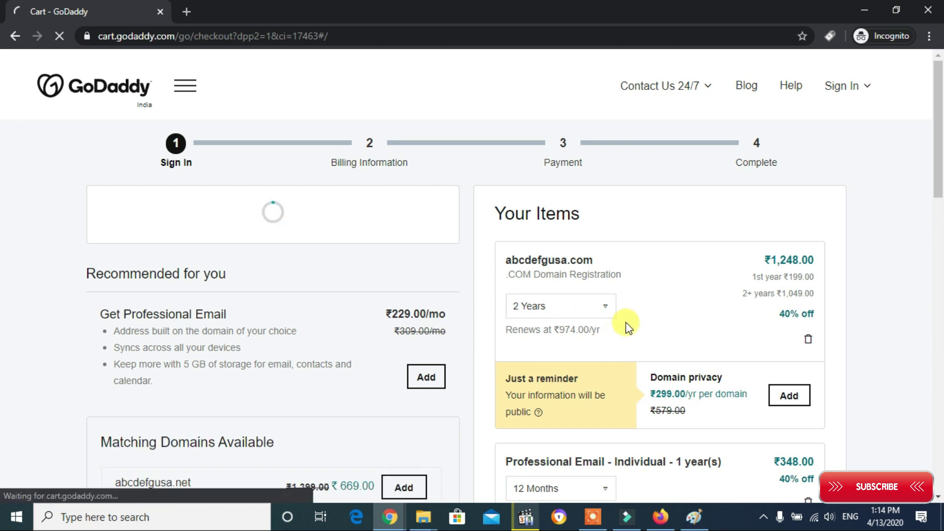
Step: Examine the cart's domain and email items, their terms and prices, and the total cost in INR
scroll(628, 326, down, 3)
scroll(627, 322, down, 6)
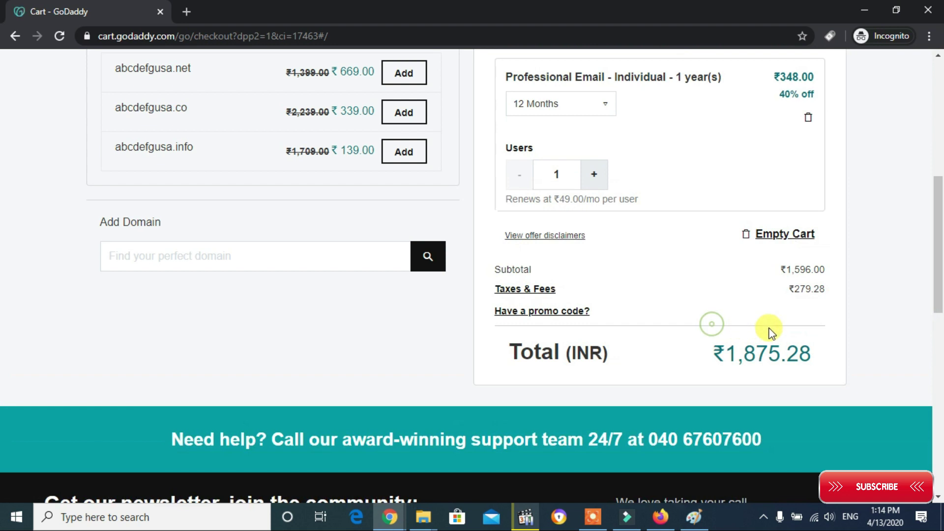
triple_click(810, 353)
scroll(753, 336, up, 5)
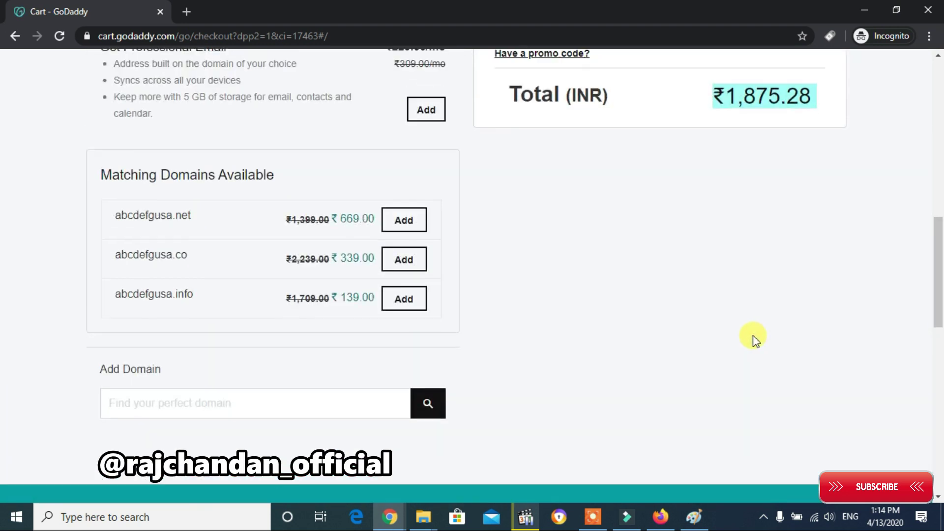
scroll(647, 359, up, 3)
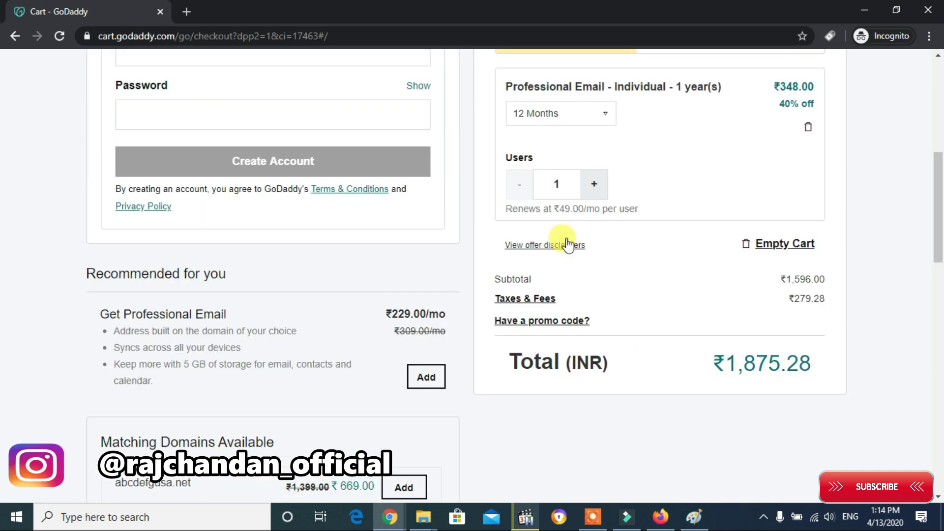
scroll(558, 215, up, 2)
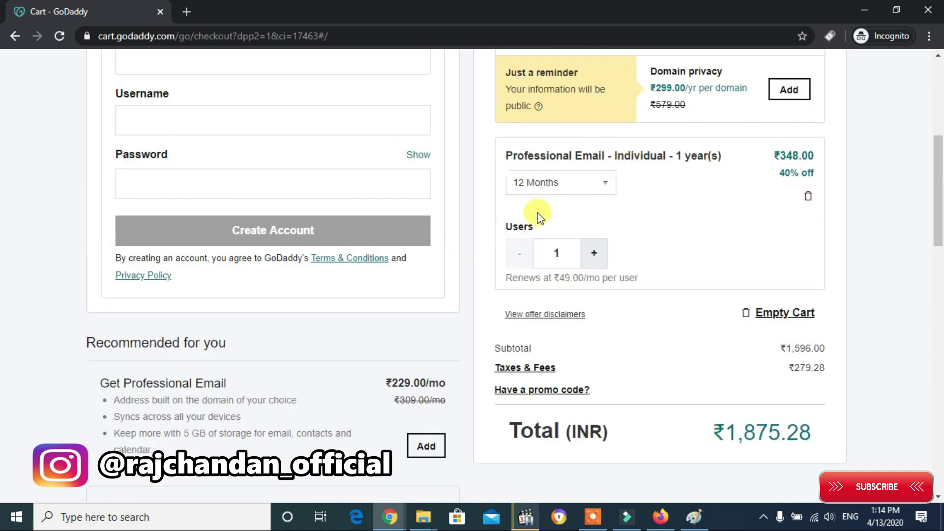
scroll(585, 246, up, 2)
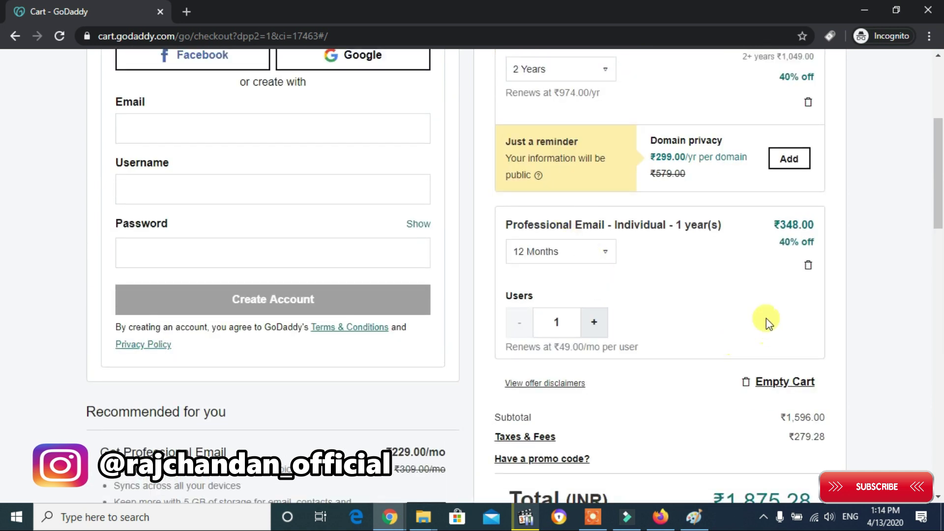
scroll(703, 268, up, 2)
scroll(703, 275, up, 2)
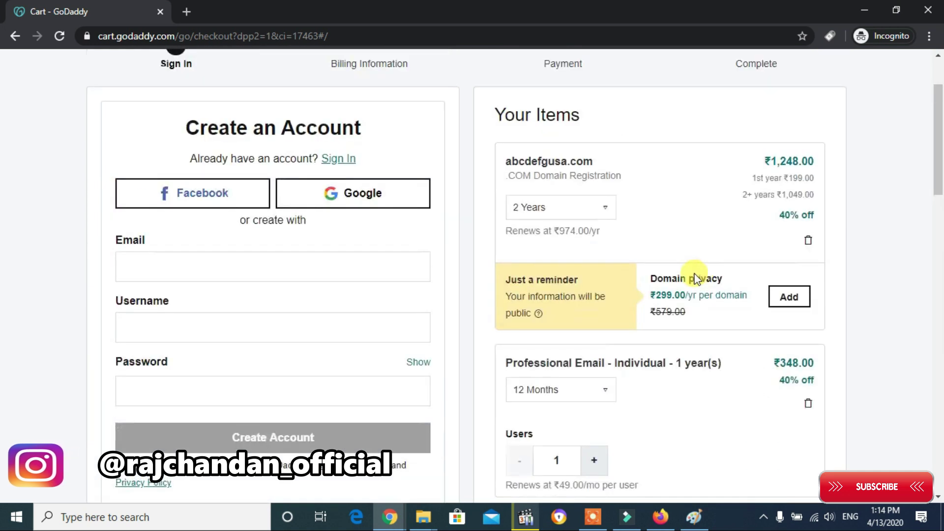
Step: Set the abcdefgusa.com registration term to 1 Year and remove the Professional Email plan from the cart
click(564, 210)
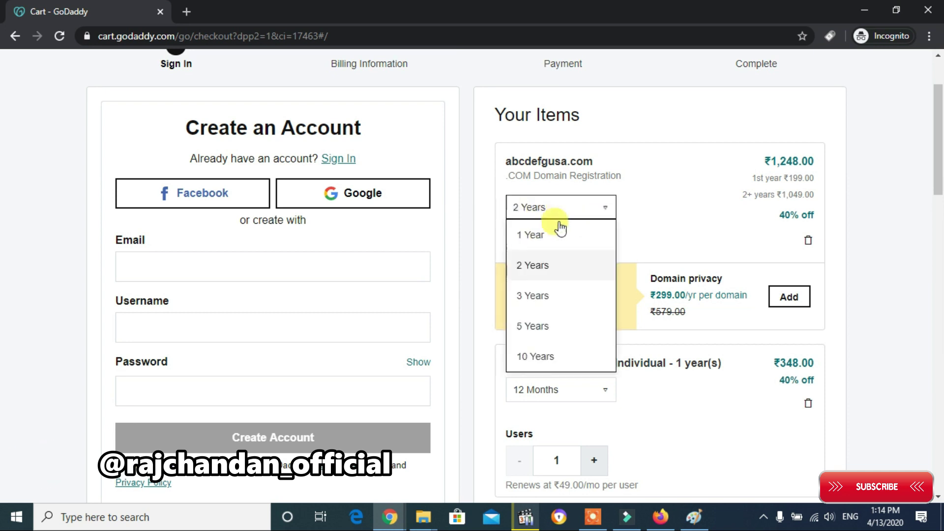
click(536, 237)
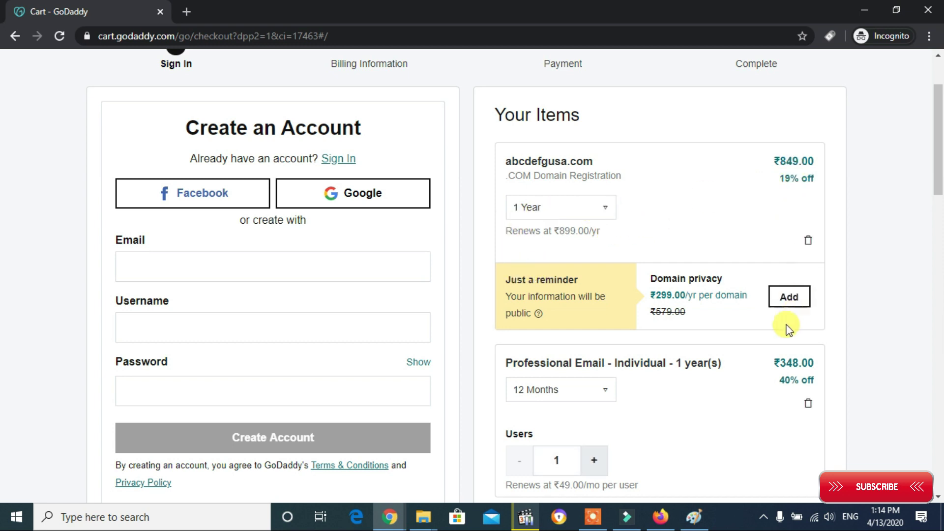
click(593, 394)
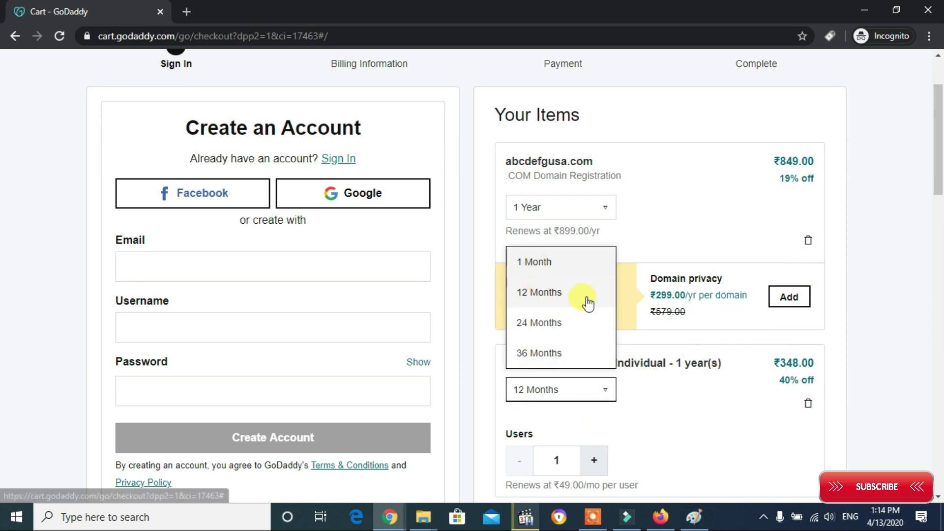
click(806, 406)
click(808, 404)
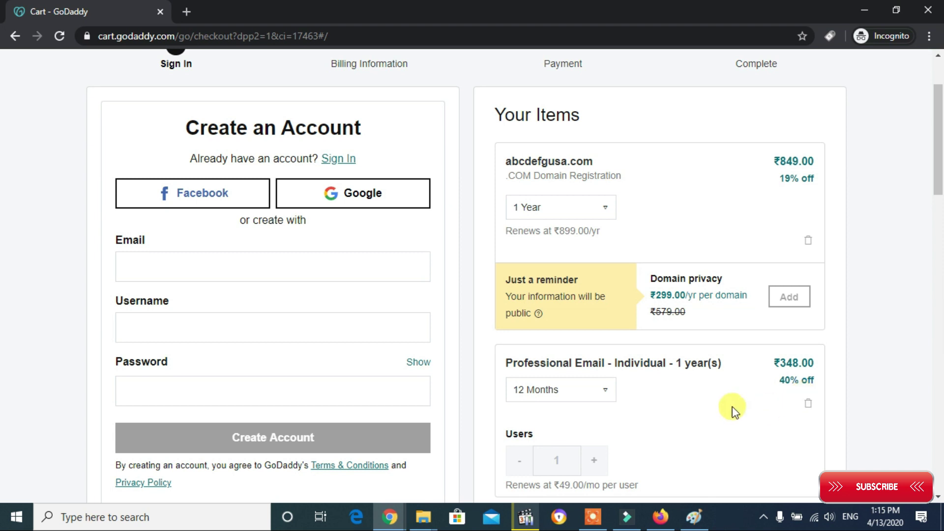
Step: Check the domain's price and registration term, the taxes and fees, and the cart total in INR
scroll(732, 411, down, 3)
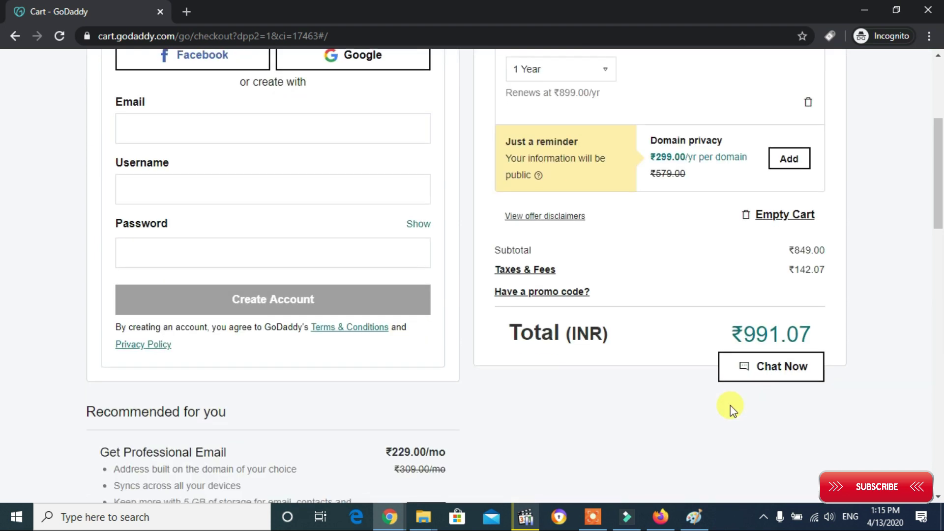
scroll(731, 407, up, 4)
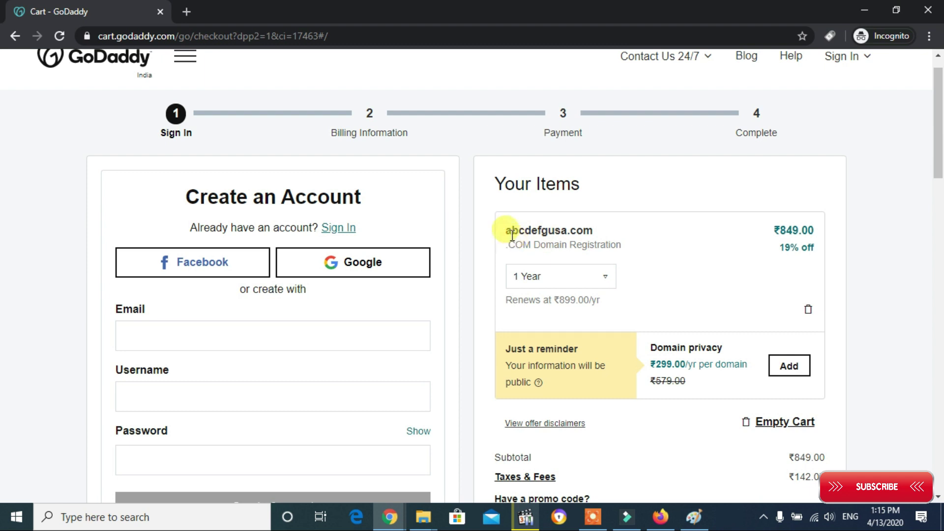
drag(508, 231, 616, 231)
click(634, 229)
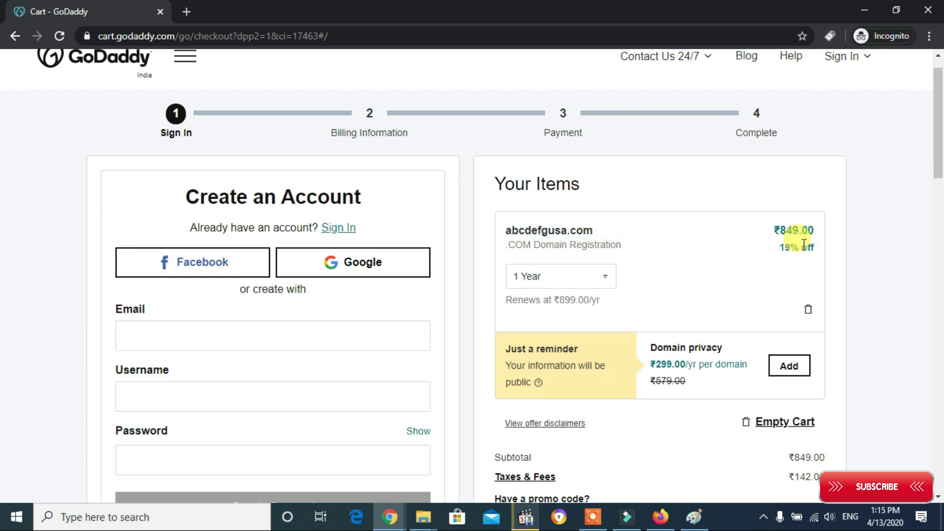
scroll(787, 244, down, 1)
click(569, 209)
click(601, 216)
click(717, 238)
scroll(721, 240, down, 2)
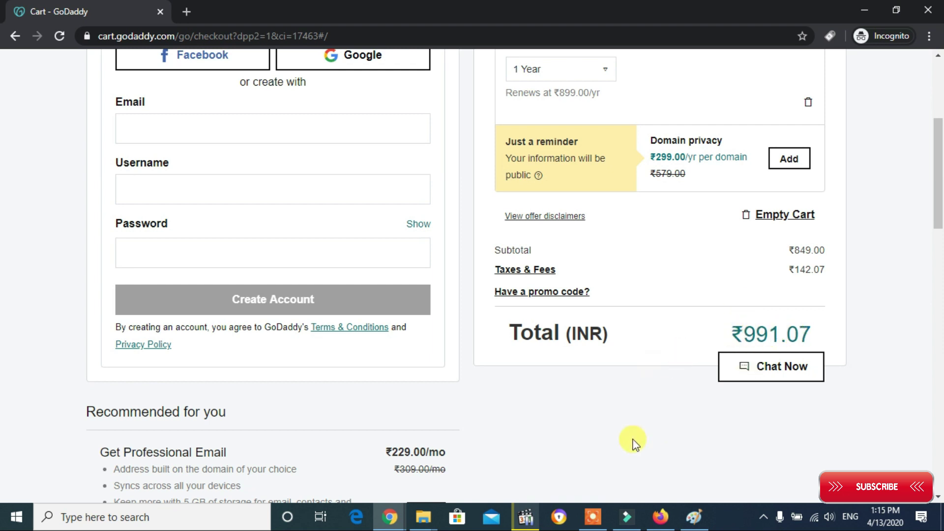
scroll(635, 437, up, 4)
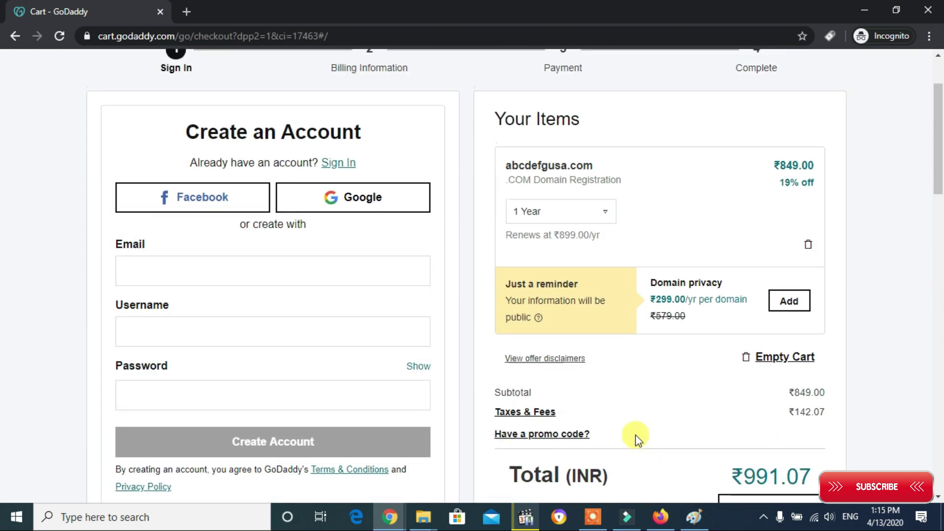
scroll(640, 429, down, 4)
drag(707, 357, 839, 361)
scroll(839, 360, up, 4)
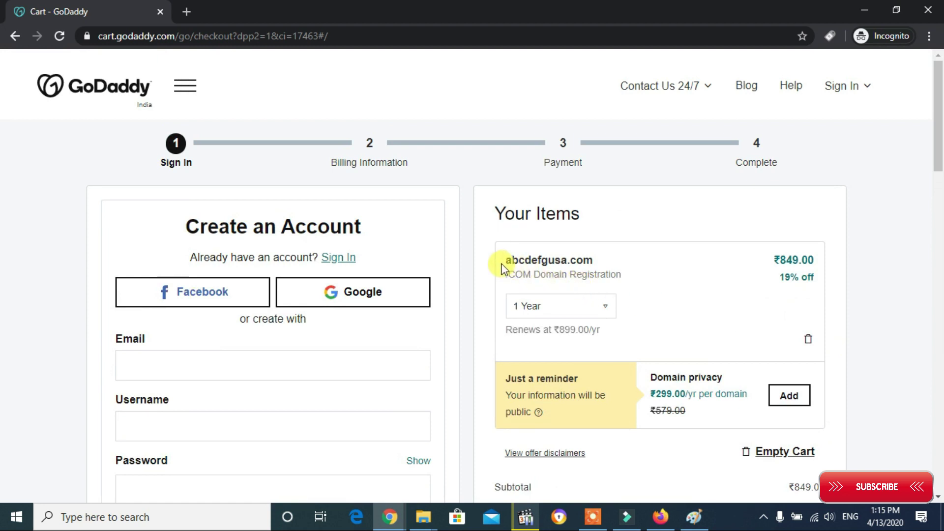
scroll(691, 290, down, 3)
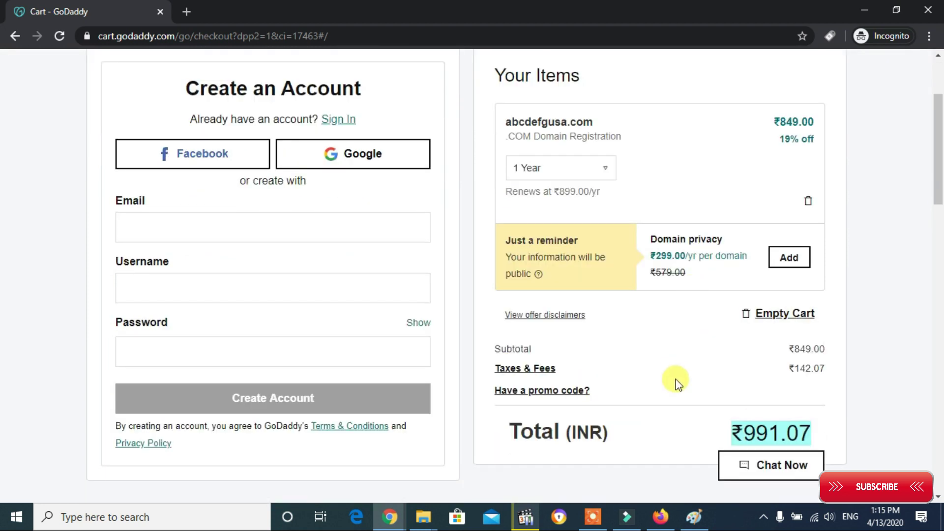
click(659, 445)
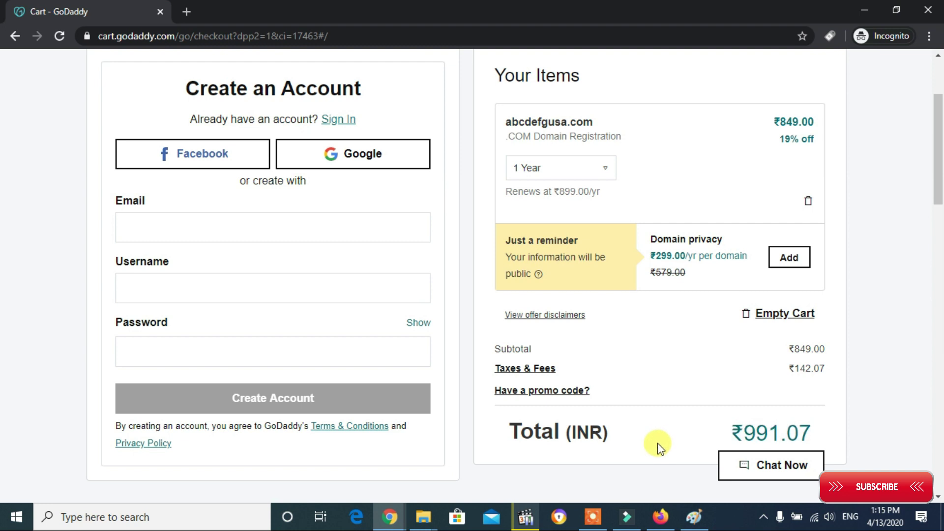
scroll(657, 444, down, 4)
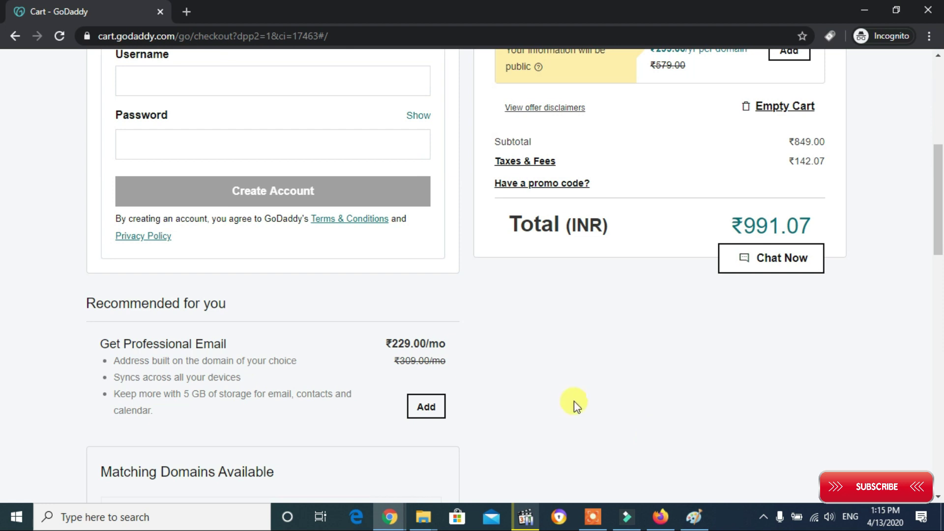
scroll(573, 403, up, 4)
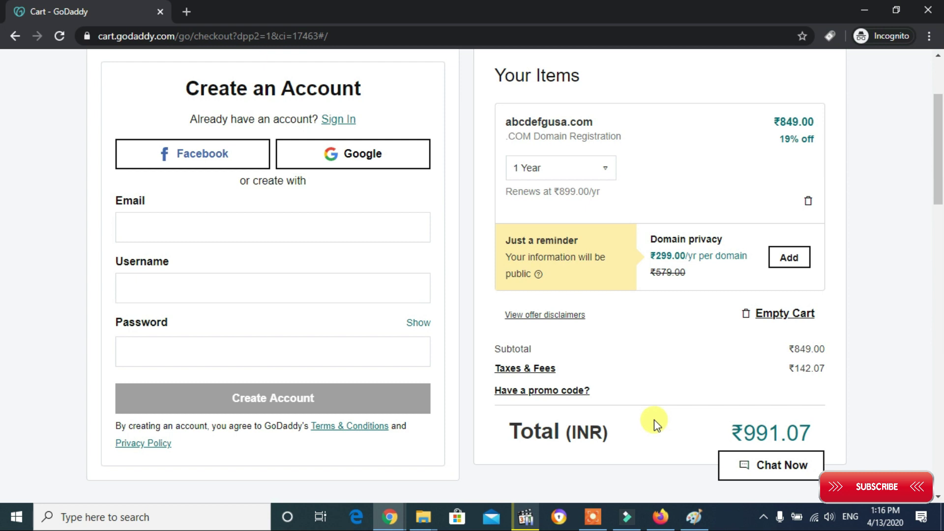
Step: Switch the site's currency from the page footer to USD and check the cart total in that currency
scroll(654, 423, down, 8)
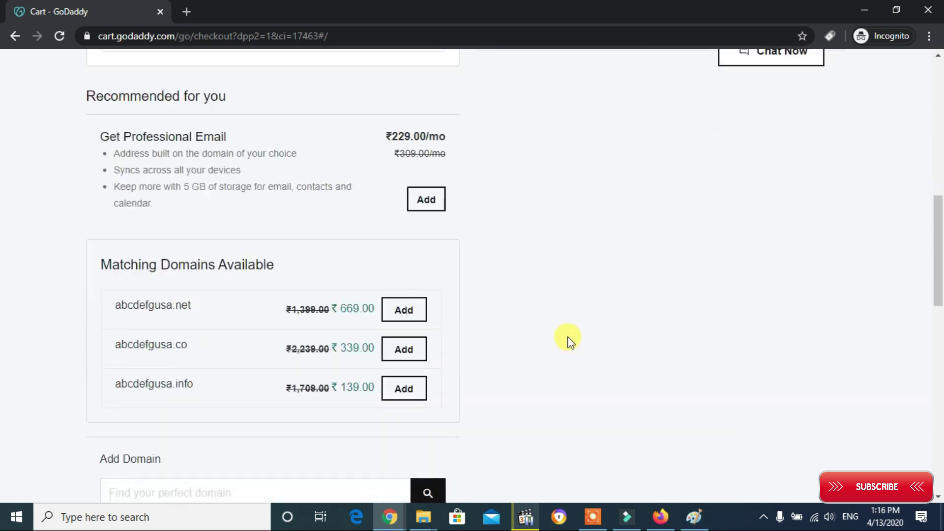
scroll(568, 339, down, 15)
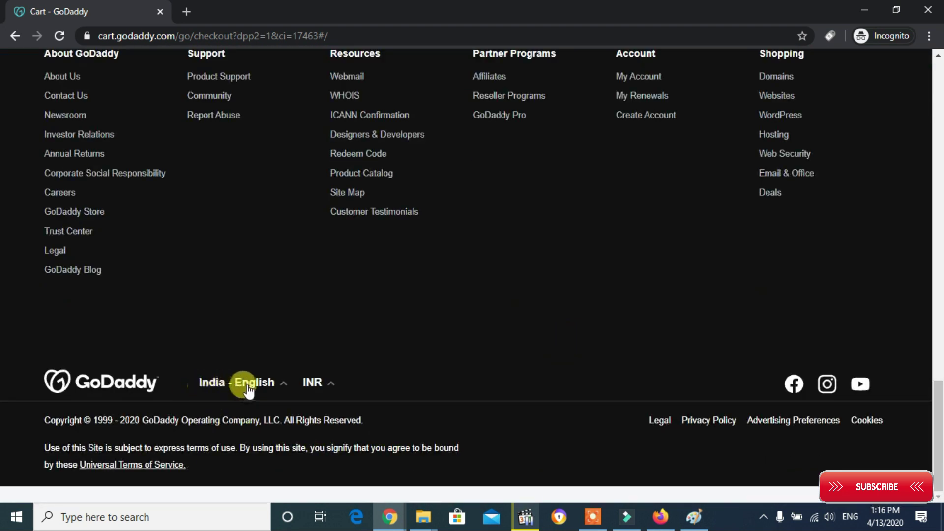
click(332, 388)
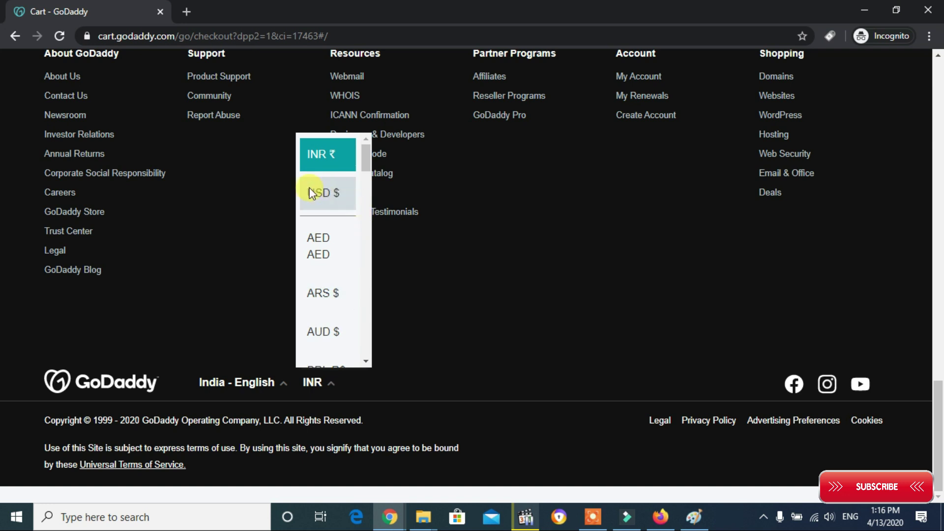
click(314, 196)
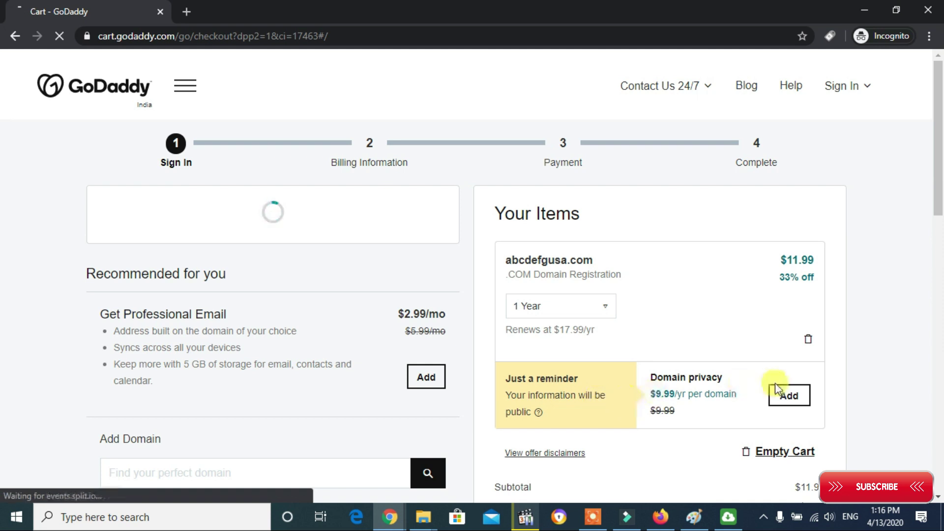
scroll(865, 343, down, 3)
scroll(866, 340, down, 2)
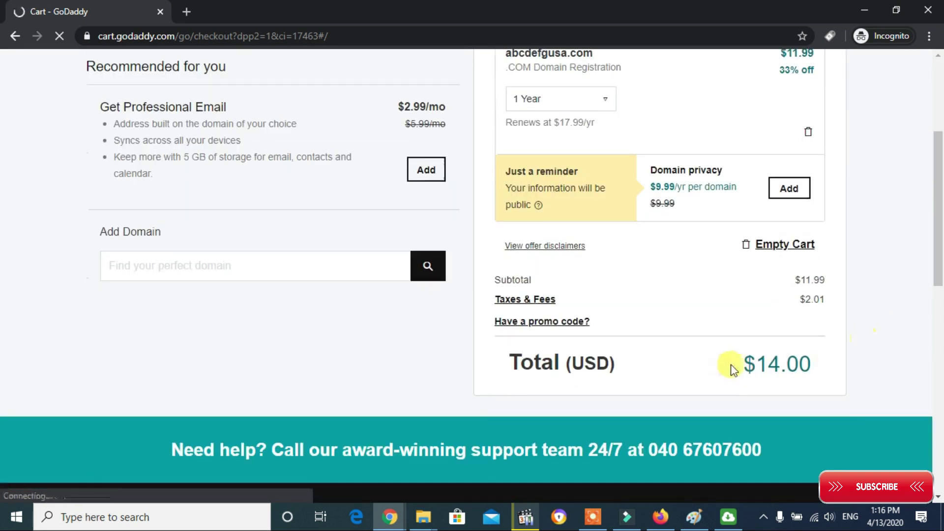
scroll(746, 360, up, 4)
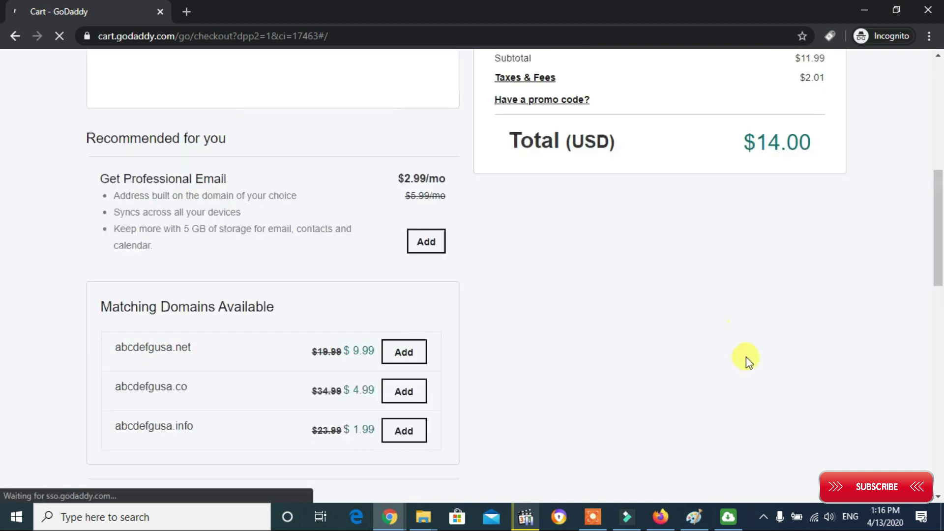
double_click(793, 268)
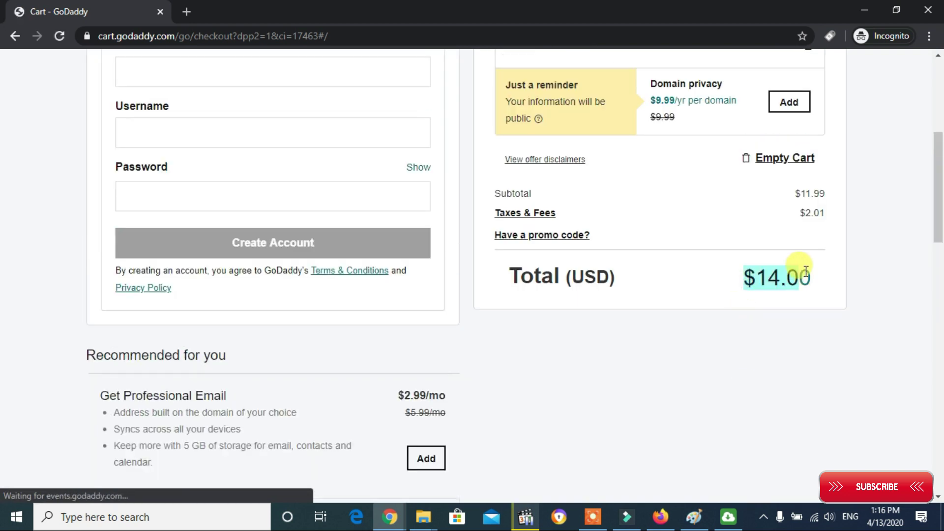
Step: Review the abcdefgusa.com item, its registration term, the taxes and fees, and the cart total in USD
scroll(664, 337, up, 5)
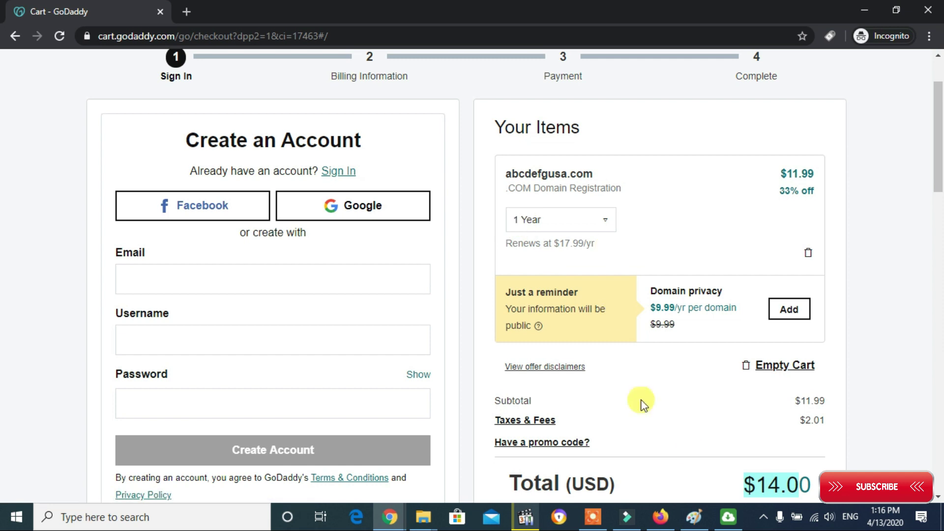
scroll(688, 453, down, 1)
drag(730, 421, 822, 413)
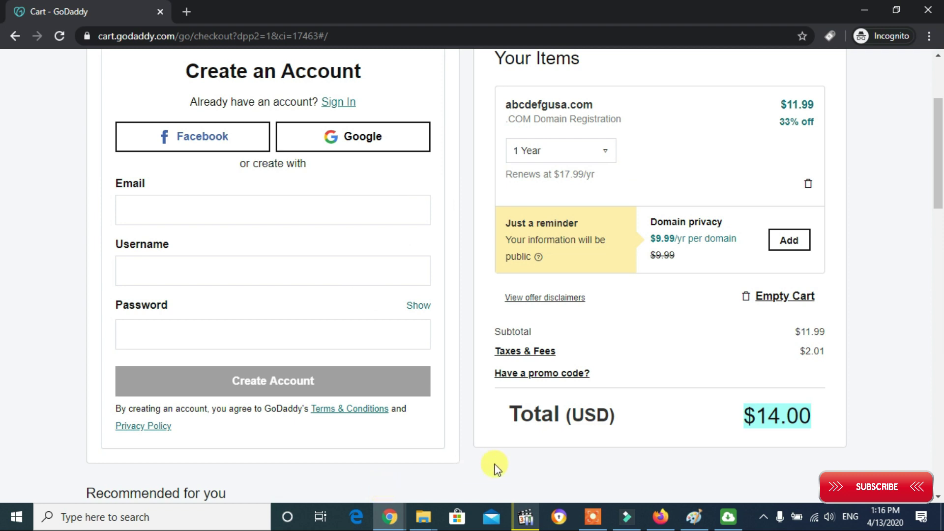
Step: Apply the promo code GDD99COM1 to the cart
scroll(505, 456, down, 4)
scroll(505, 455, up, 3)
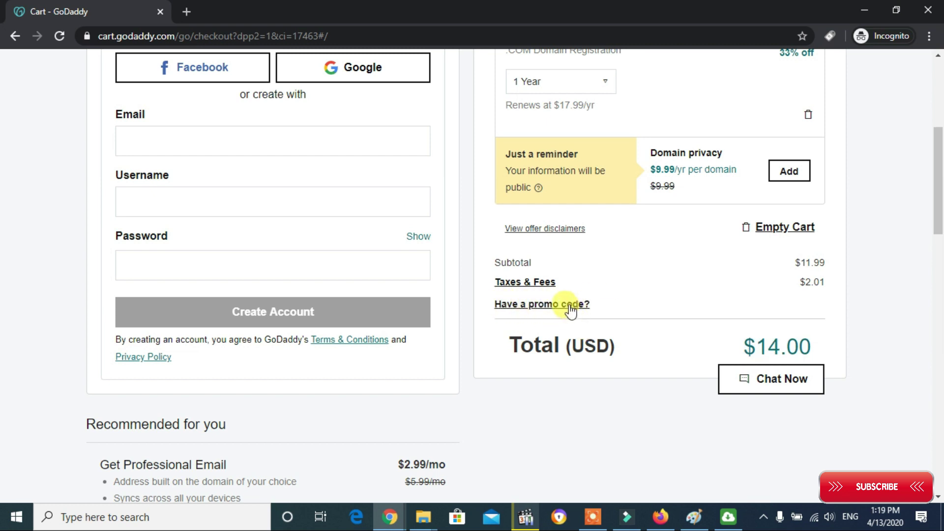
click(569, 306)
click(374, 178)
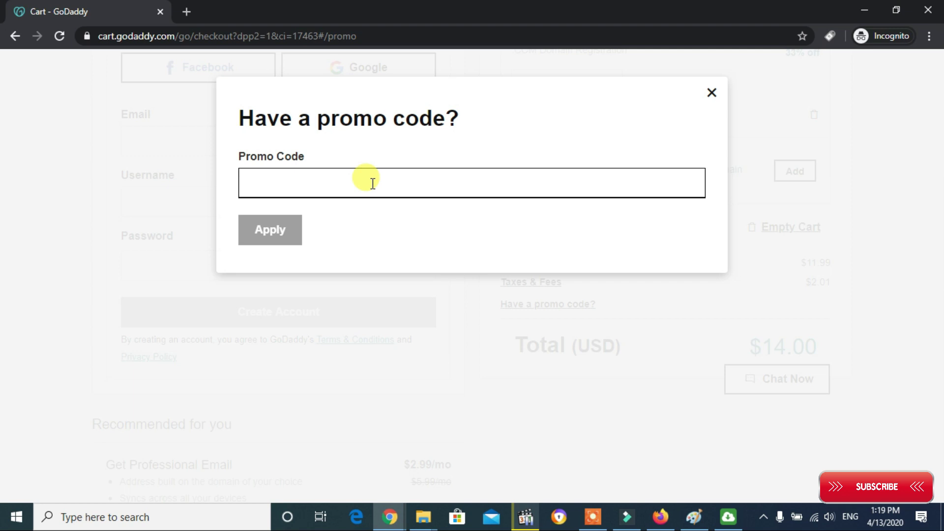
text(GDD99COM1)
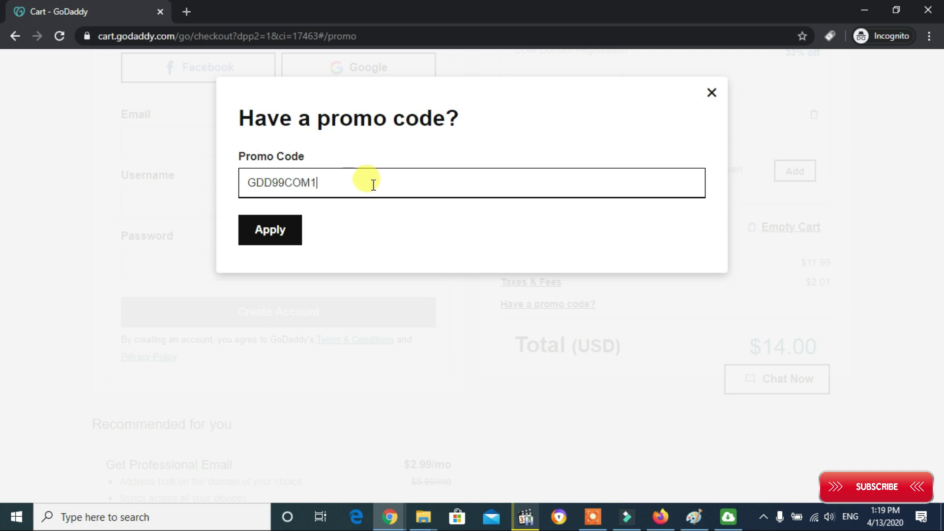
drag(327, 183, 234, 193)
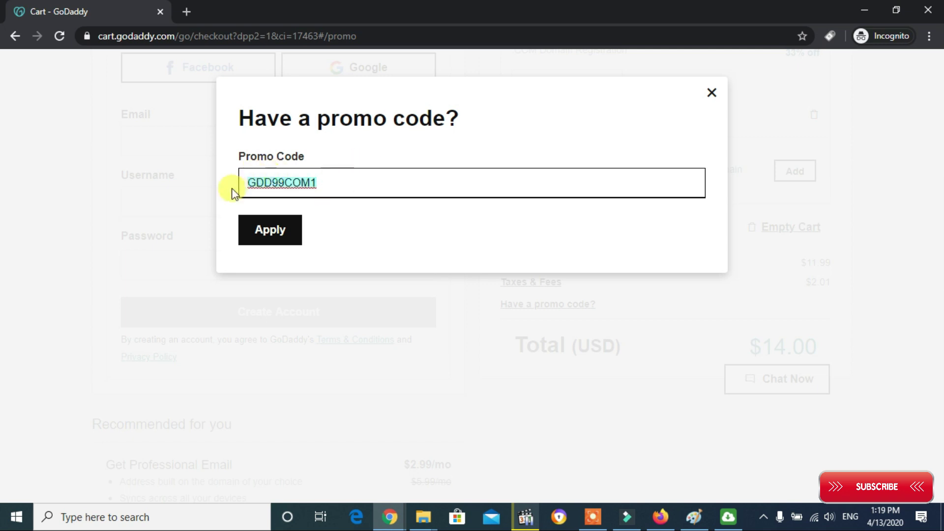
click(257, 231)
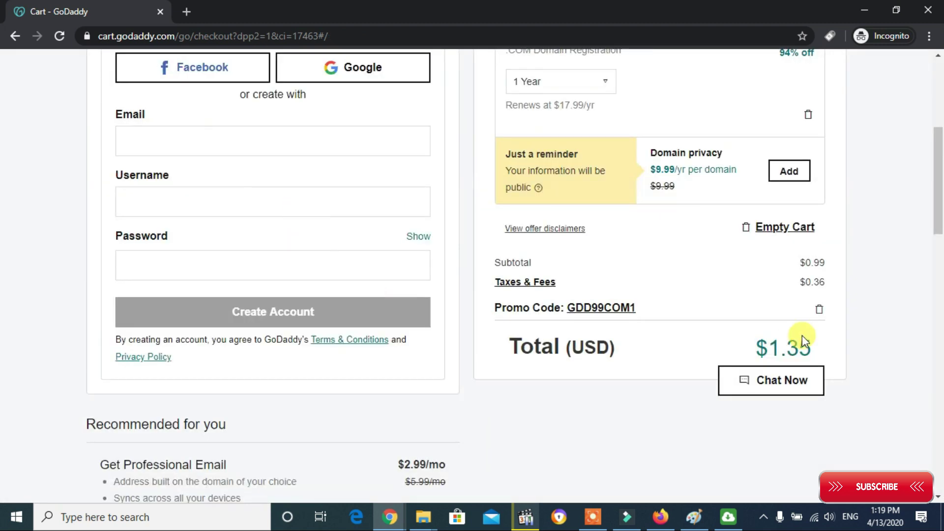
Step: Check the cart total with the promo code applied, along with the domain name and its registration term
drag(750, 346, 813, 352)
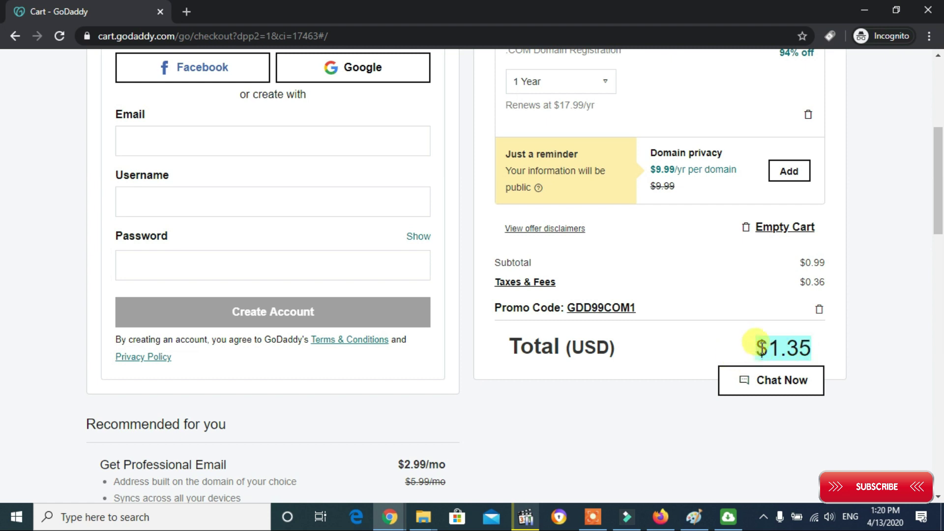
click(816, 344)
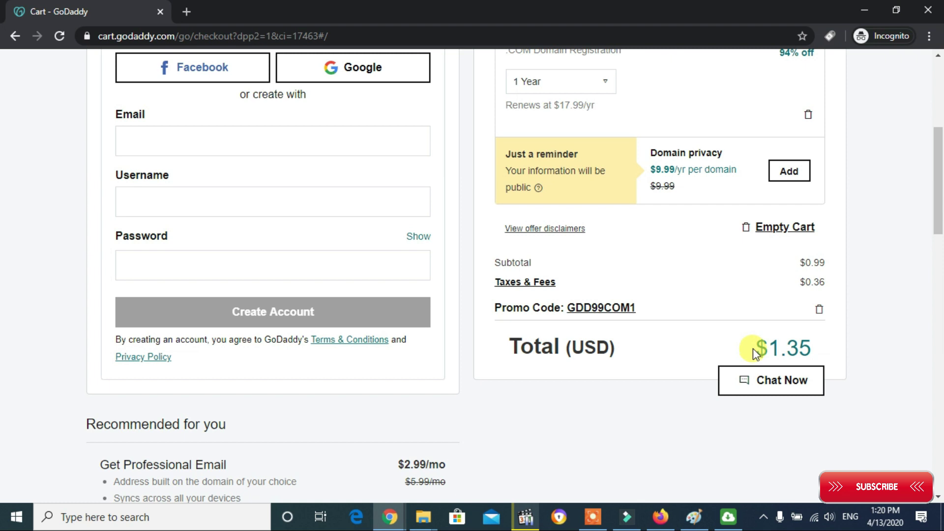
drag(753, 348, 812, 347)
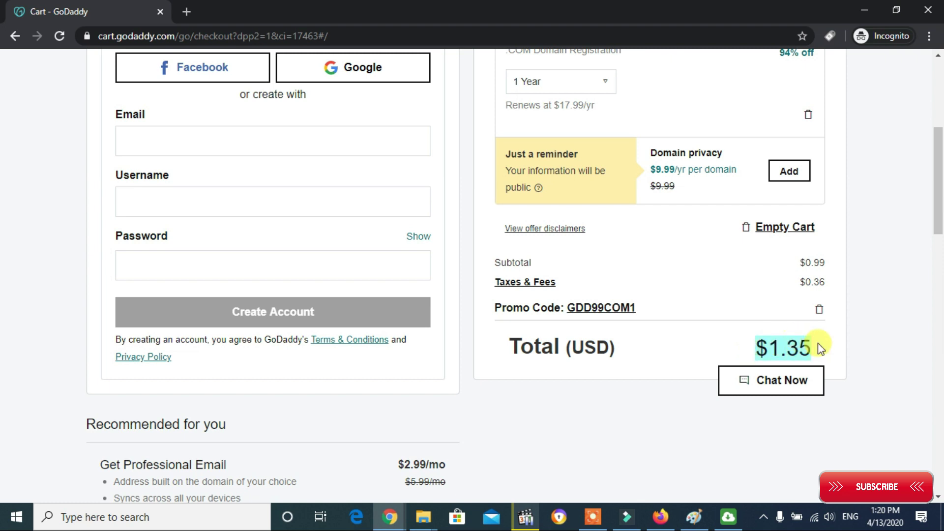
scroll(620, 276, up, 3)
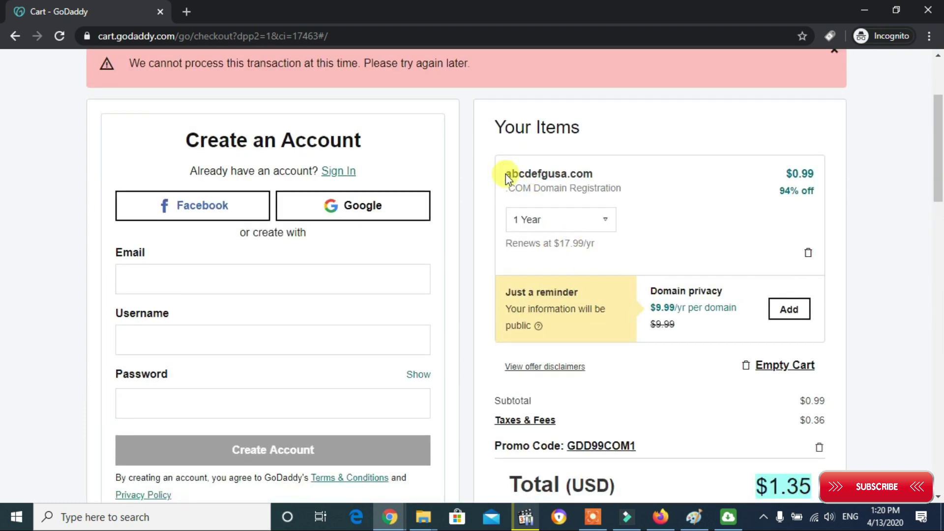
drag(506, 174, 600, 179)
click(556, 202)
drag(511, 220, 548, 227)
click(679, 237)
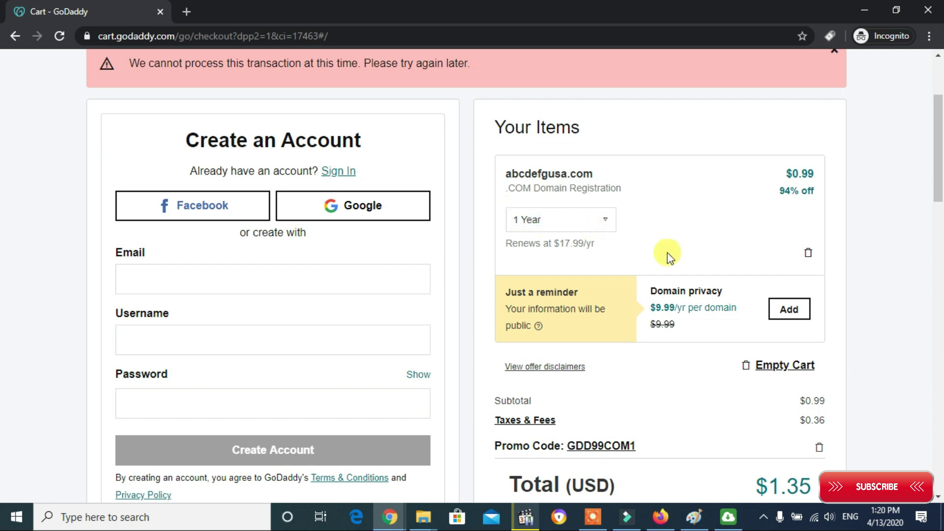
scroll(669, 253, down, 3)
scroll(677, 293, up, 1)
scroll(677, 293, down, 3)
scroll(679, 295, up, 3)
scroll(678, 295, up, 2)
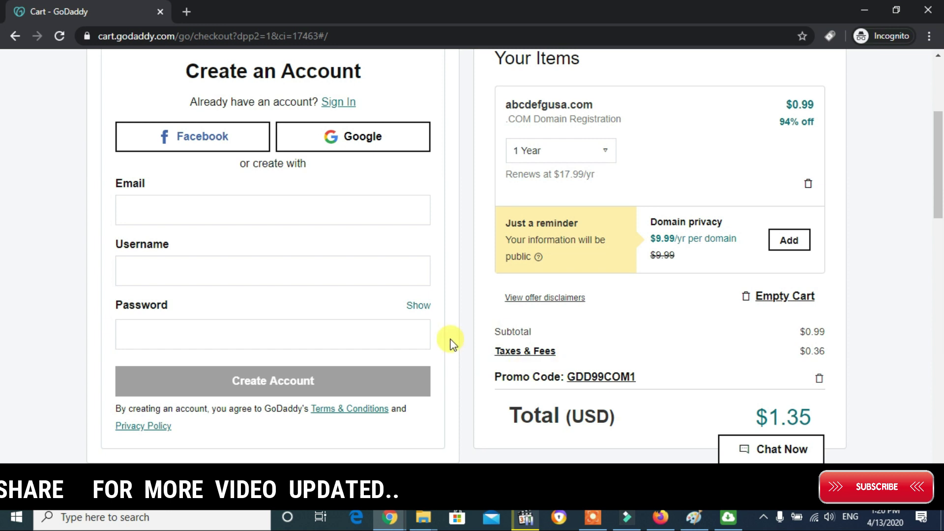
scroll(580, 343, down, 5)
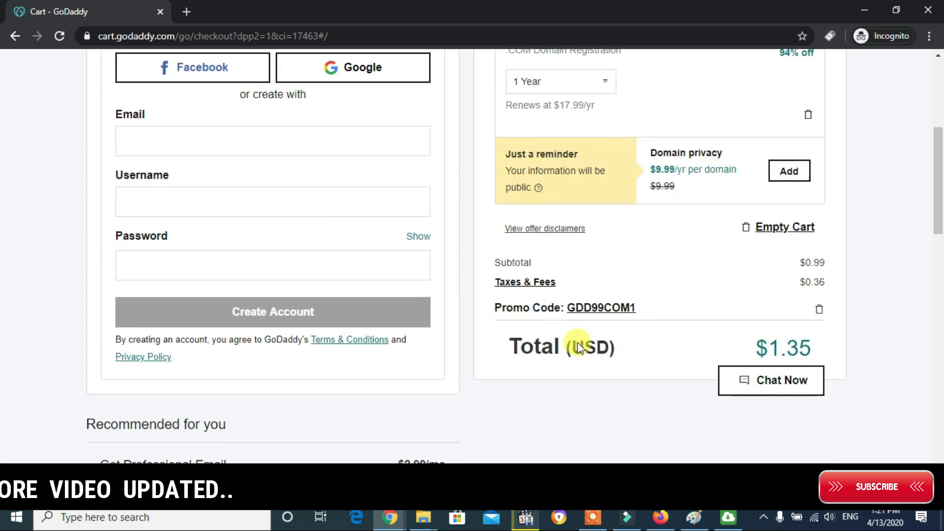
scroll(681, 405, up, 5)
scroll(678, 403, up, 2)
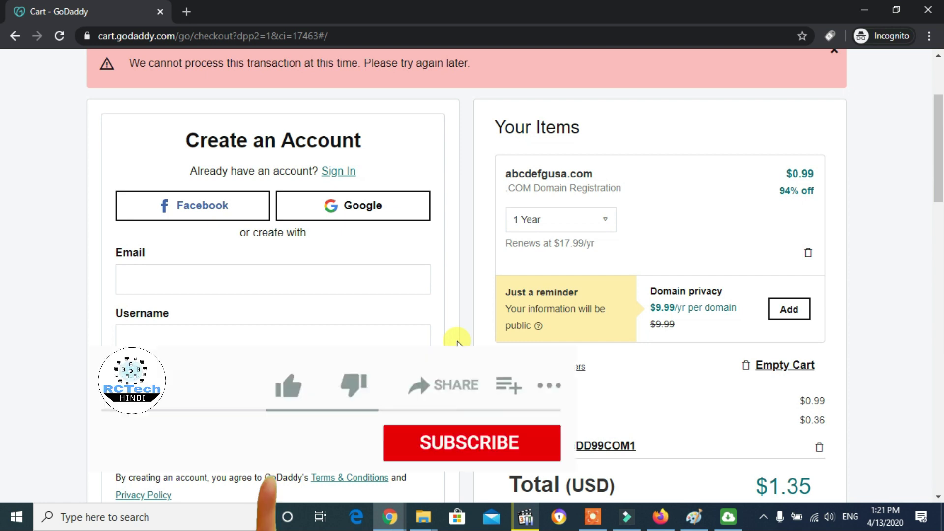
scroll(792, 437, down, 1)
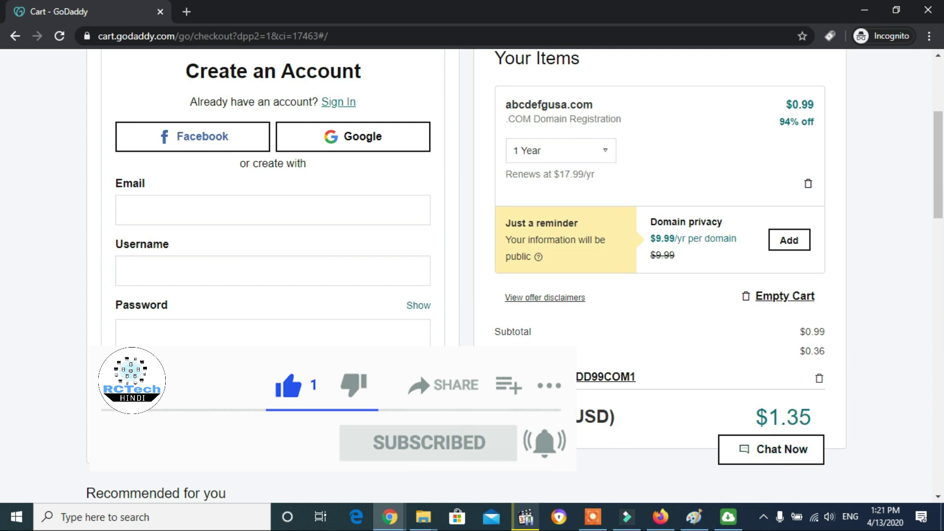
scroll(590, 358, up, 1)
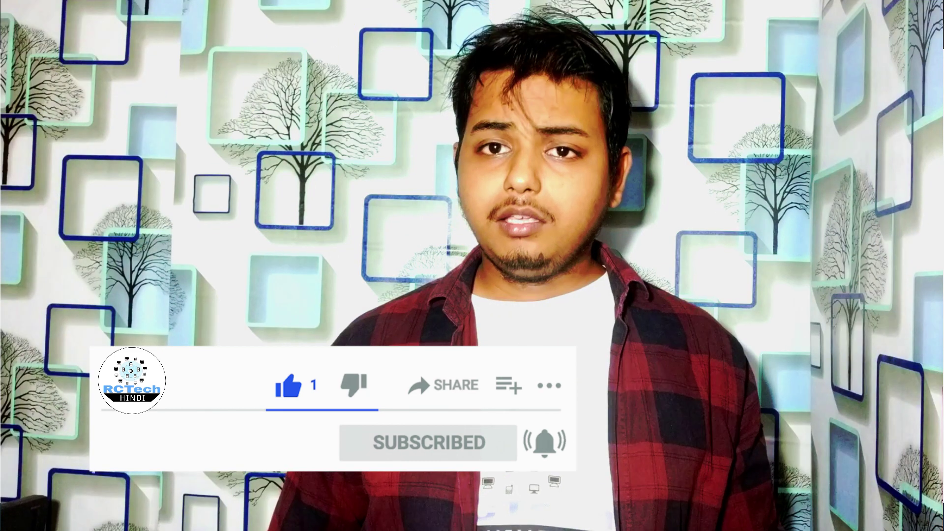